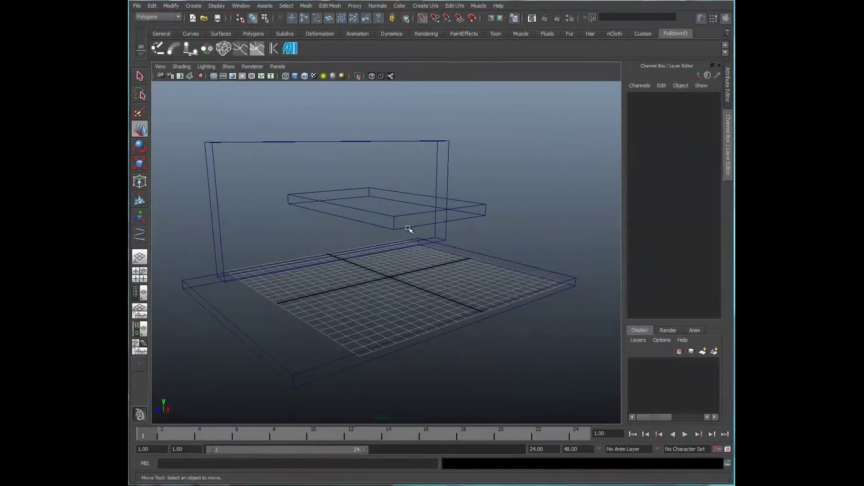
Step: Select the combined polySurface1 mesh and set up a ShatterIt operation with the Pivot Based shatter style
alt+drag(409, 229, 420, 260)
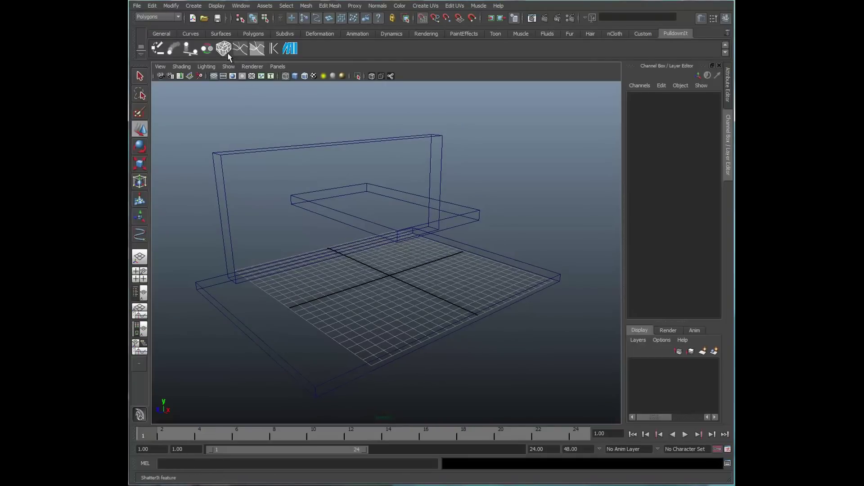
mouse_move(436, 231)
alt+mouse_down()
mouse_move(438, 249)
mouse_move(430, 234)
alt+mouse_up()
click(376, 146)
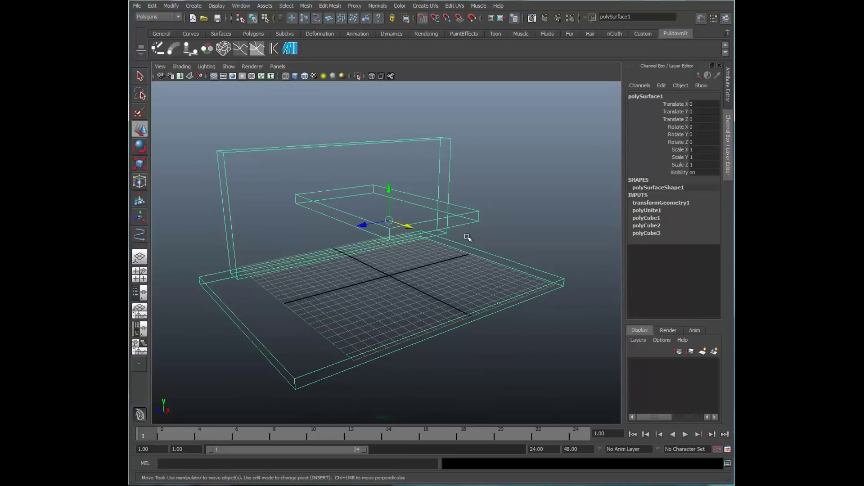
alt+drag(401, 246, 361, 136)
click(224, 49)
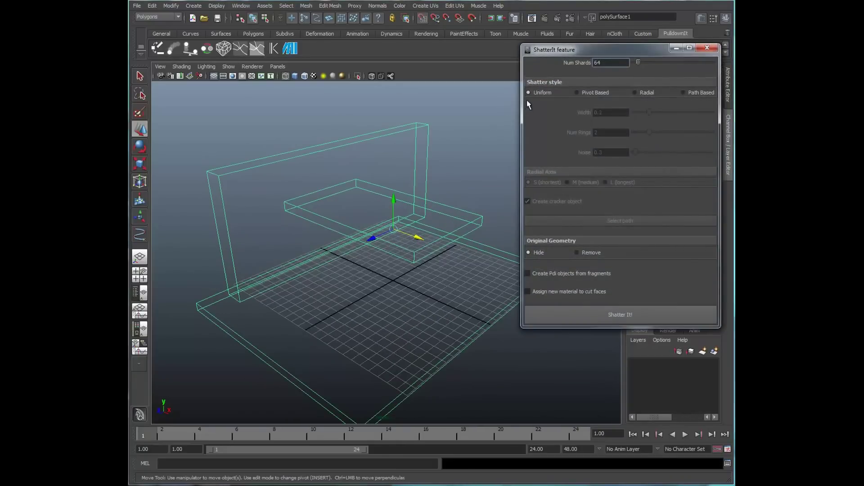
click(577, 93)
drag(594, 49, 623, 52)
Step: Move the mesh's pivot point down to the centre of the grid on the floor slab
mouse_move(406, 265)
alt+mouse_down()
mouse_move(357, 245)
mouse_move(463, 259)
mouse_move(448, 250)
mouse_move(421, 262)
alt+mouse_up()
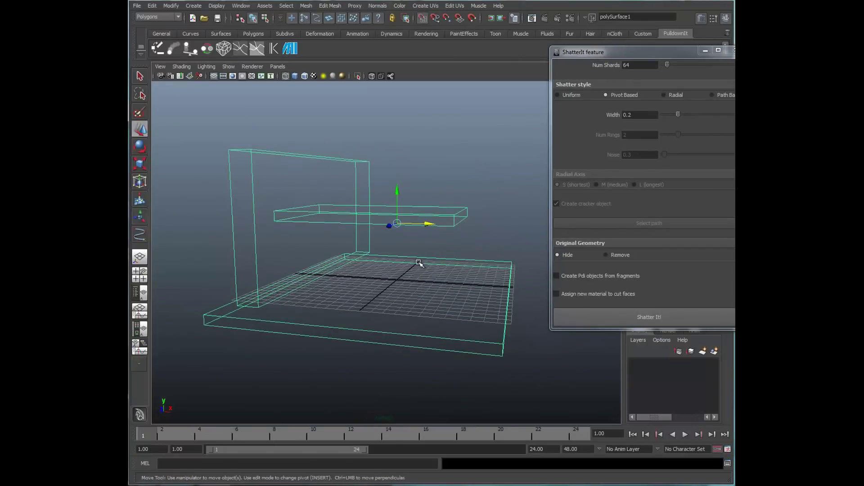
key(Insert)
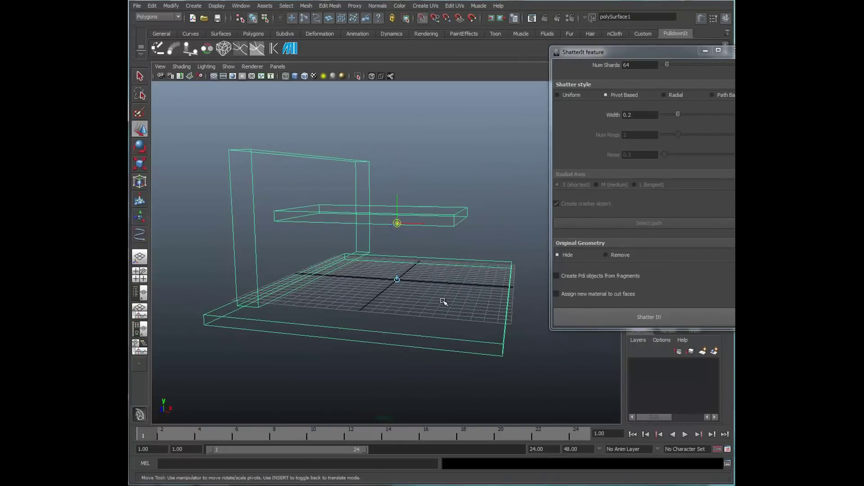
alt+drag(480, 269, 389, 278)
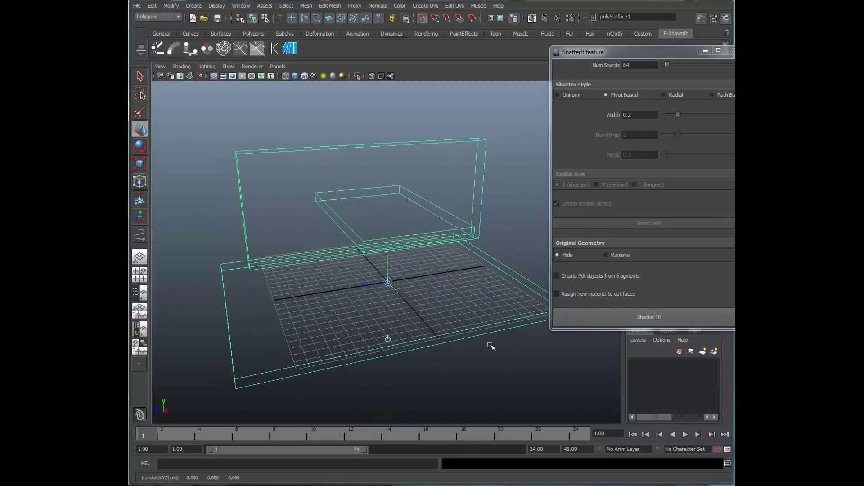
key(Insert)
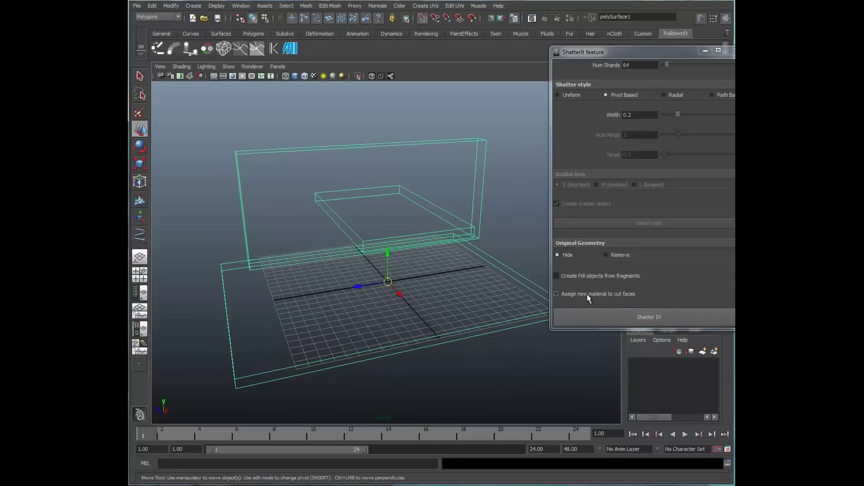
Step: Set the number of shards to 1000 and shatter the mesh with a pivot-based width of 0.2
double_click(623, 66)
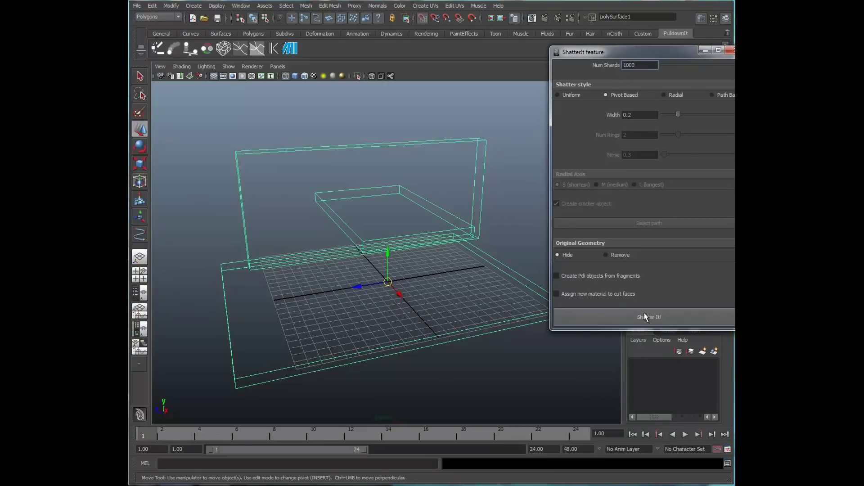
alt+drag(394, 335, 423, 343)
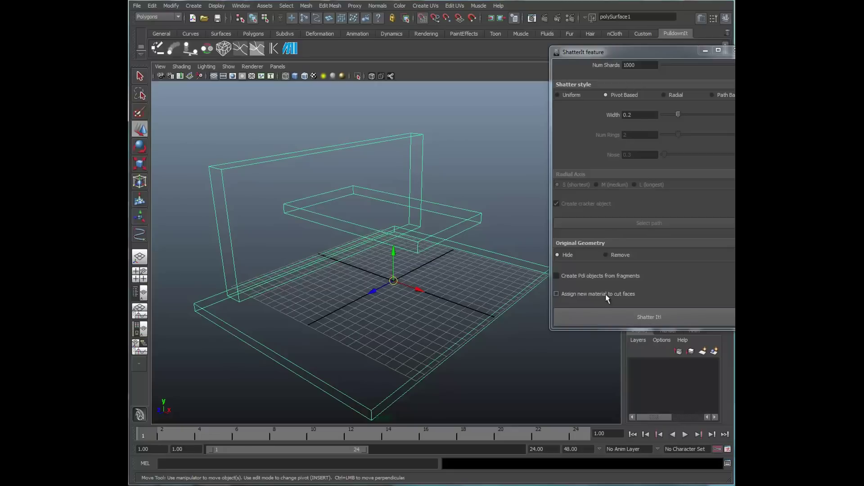
click(668, 317)
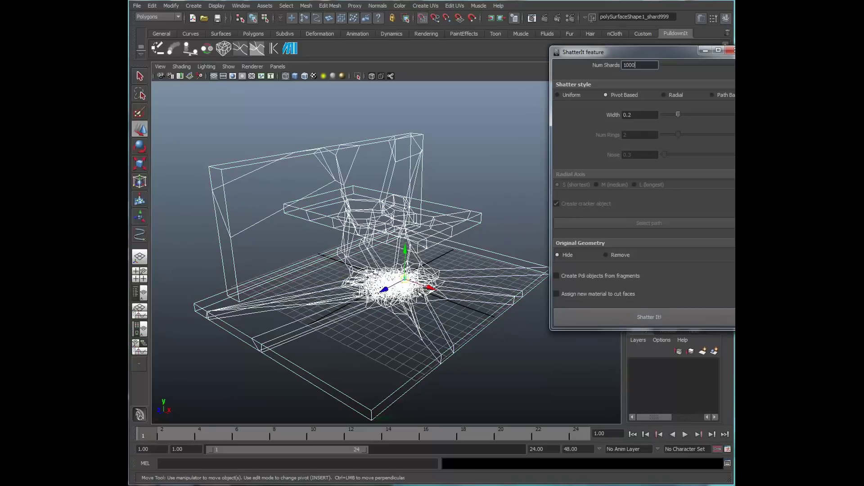
Step: Examine from several angles how the shards are distributed around the pivot and across the slabs and wall
alt+drag(389, 335, 379, 353)
alt+right_drag(405, 347, 486, 332)
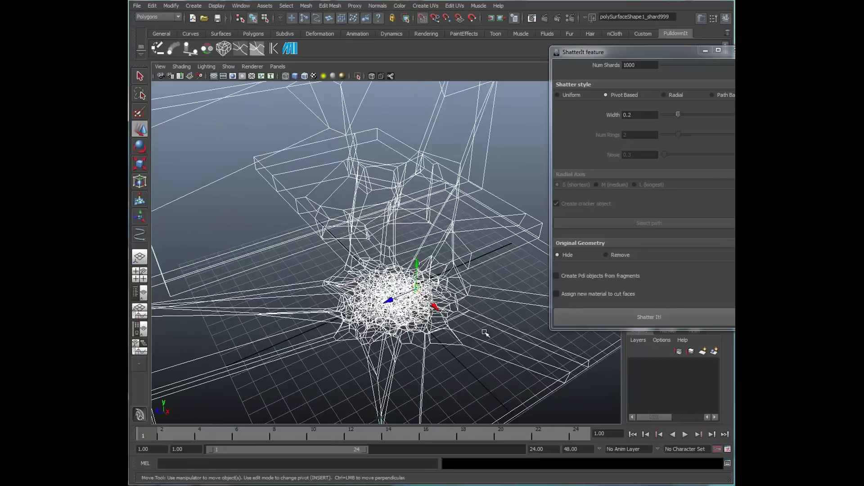
alt+drag(471, 345, 431, 356)
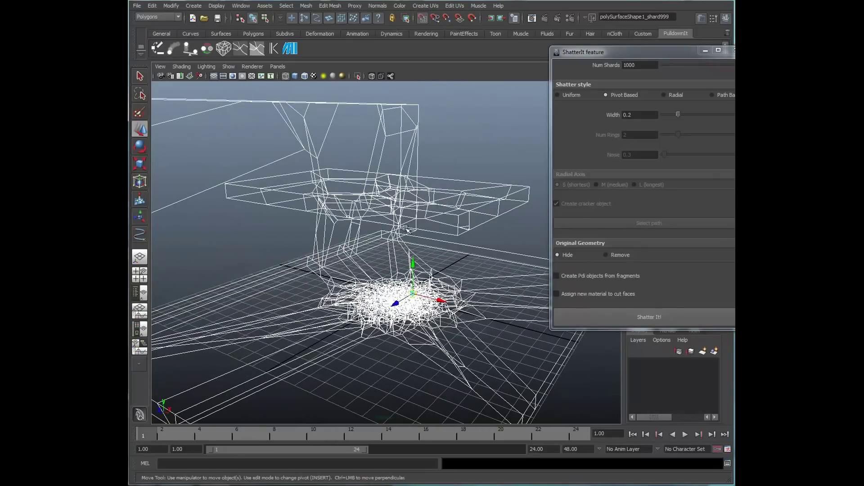
alt+drag(446, 332, 461, 345)
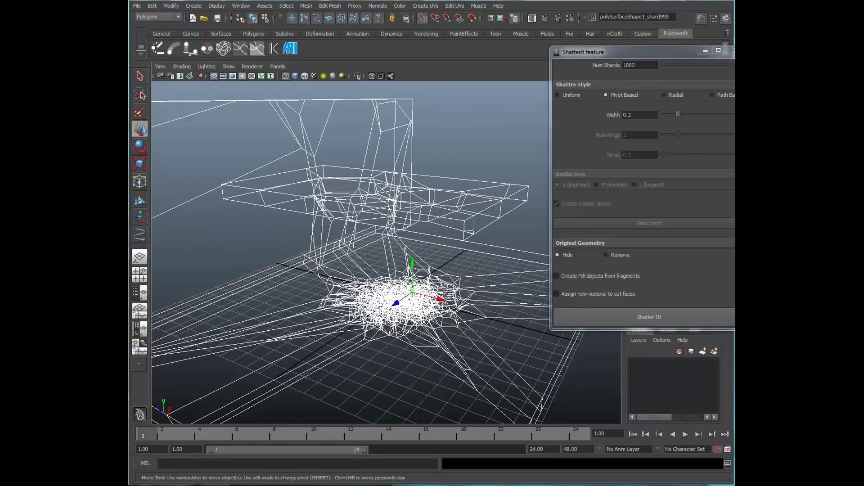
alt+drag(443, 284, 442, 304)
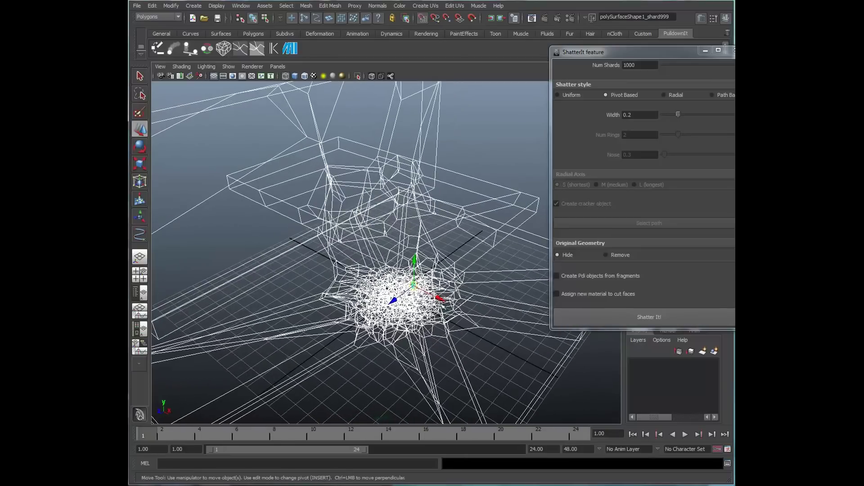
alt+middle_drag(443, 307, 438, 278)
alt+drag(438, 277, 459, 279)
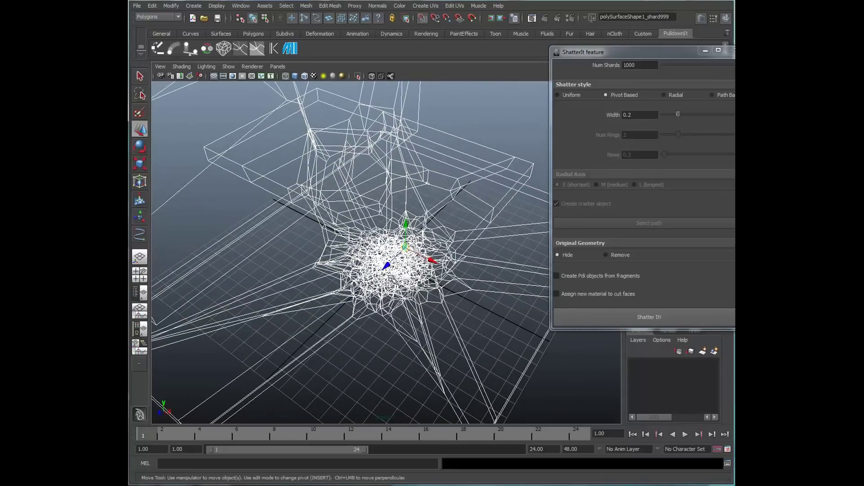
alt+drag(391, 278, 441, 278)
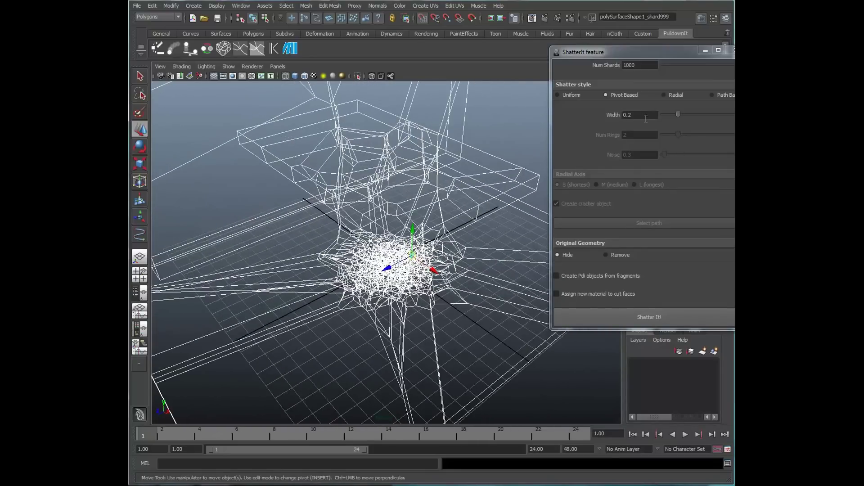
alt+drag(452, 262, 478, 266)
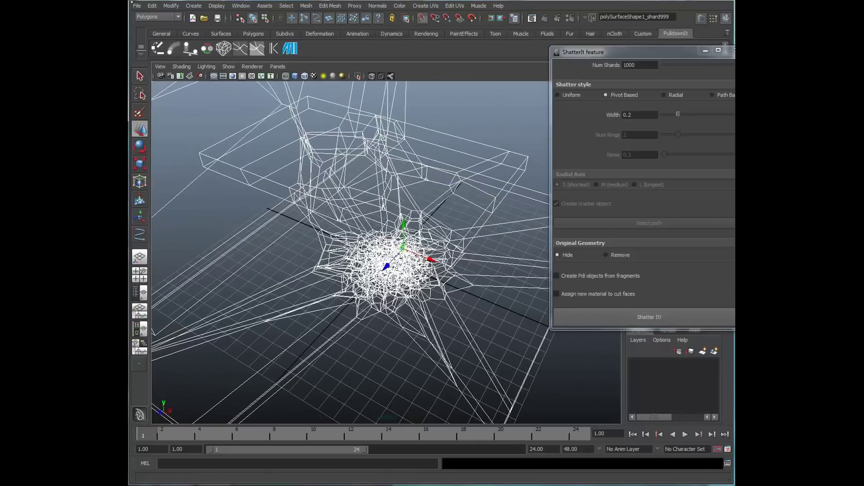
Step: Undo the shatter made with a width of 0.2 to get the unbroken mesh back
click(152, 5)
click(163, 19)
click(153, 5)
click(162, 20)
Step: Set the shatter width to 0.1, reselect the whole mesh and shatter it into 1000 pivot-based shards
alt+drag(506, 216, 547, 184)
drag(633, 116, 575, 111)
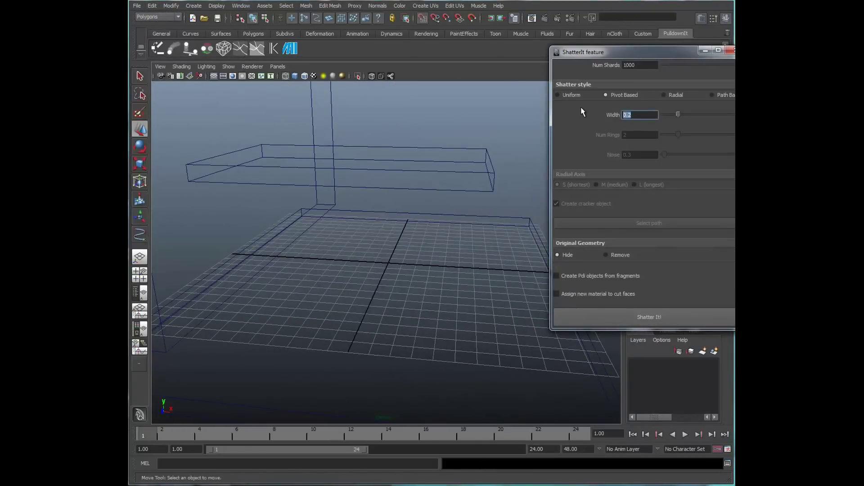
text(0.1)
key(Return)
mouse_move(484, 296)
alt+mouse_down()
mouse_move(380, 297)
mouse_move(473, 301)
alt+mouse_up()
click(422, 193)
click(644, 316)
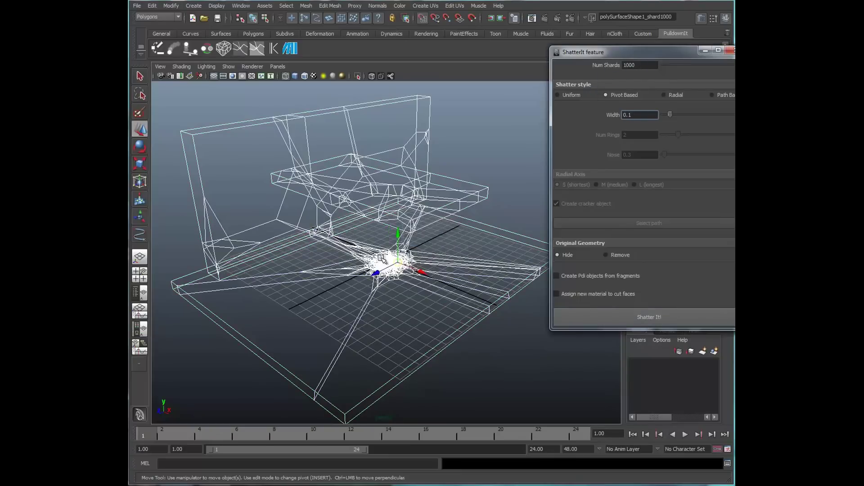
Step: Undo the shatter made with a width of 0.1
alt+right_drag(362, 301, 609, 360)
alt+middle_drag(500, 331, 478, 313)
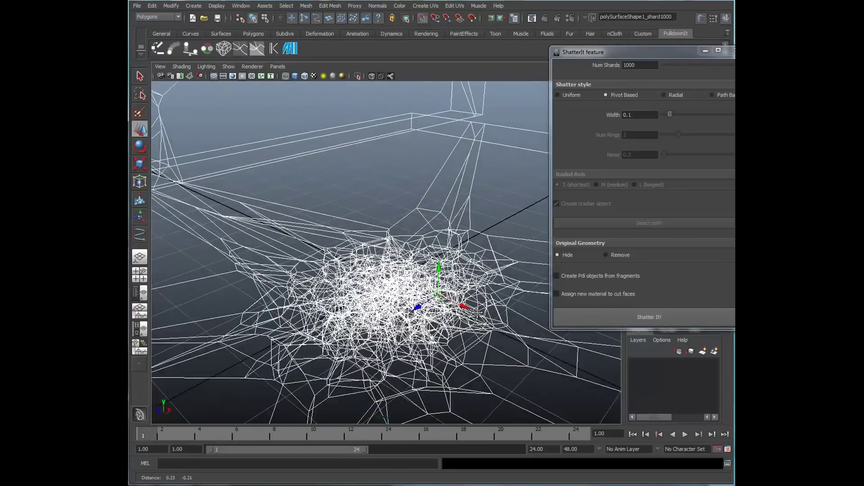
alt+drag(478, 313, 387, 295)
alt+right_drag(387, 295, 135, 313)
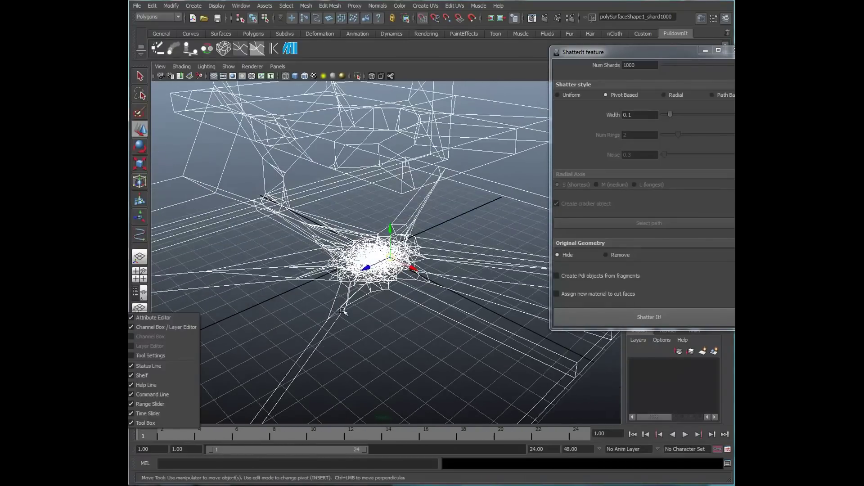
alt+right_drag(342, 311, 198, 315)
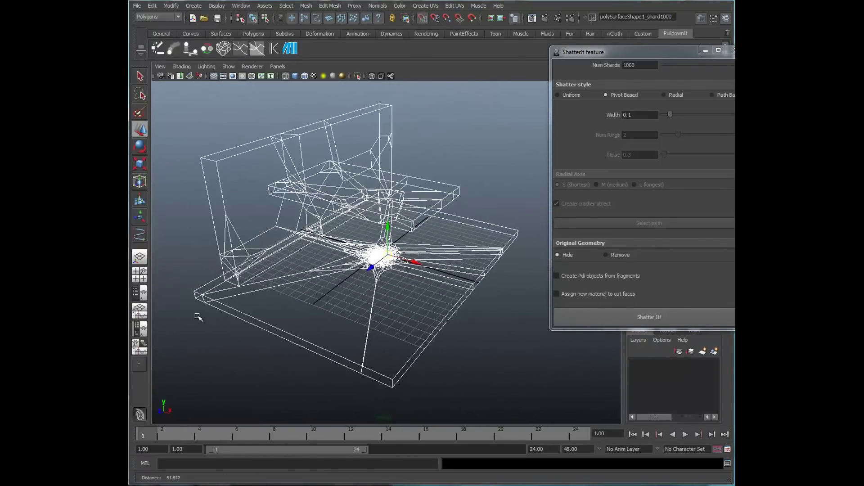
click(152, 5)
click(162, 17)
click(152, 9)
click(162, 16)
Step: Set the shatter width to 0.7, reselect the mesh and shatter it into 1000 pivot-based shards
double_click(649, 115)
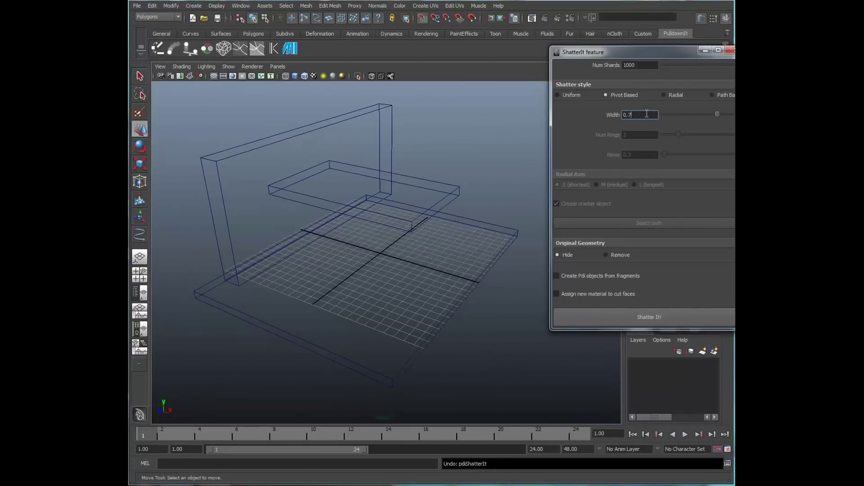
drag(306, 187, 383, 279)
click(689, 315)
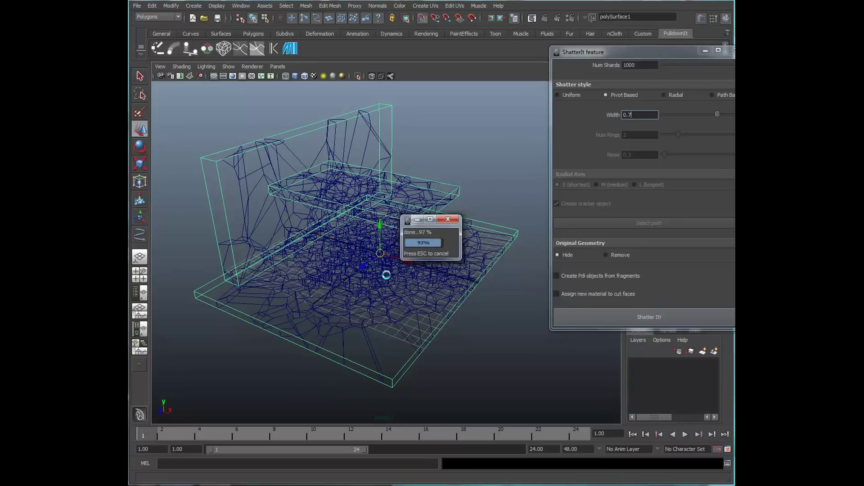
alt+drag(385, 278, 325, 278)
scroll(389, 258, up, 5)
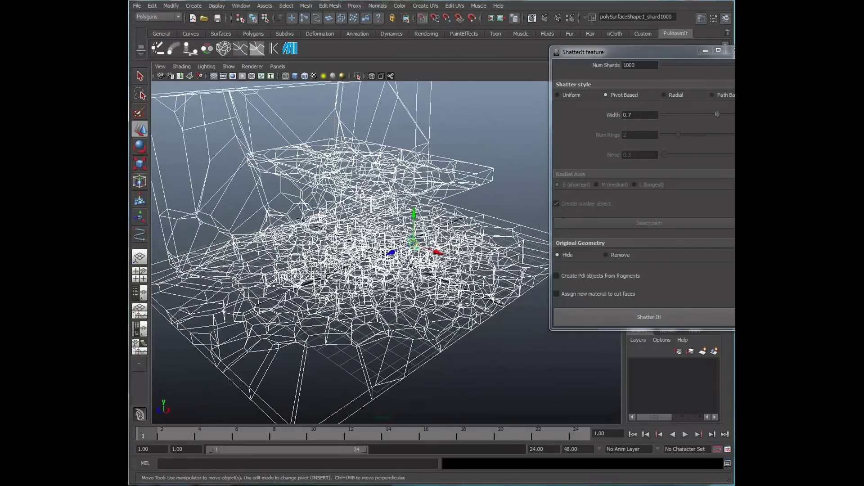